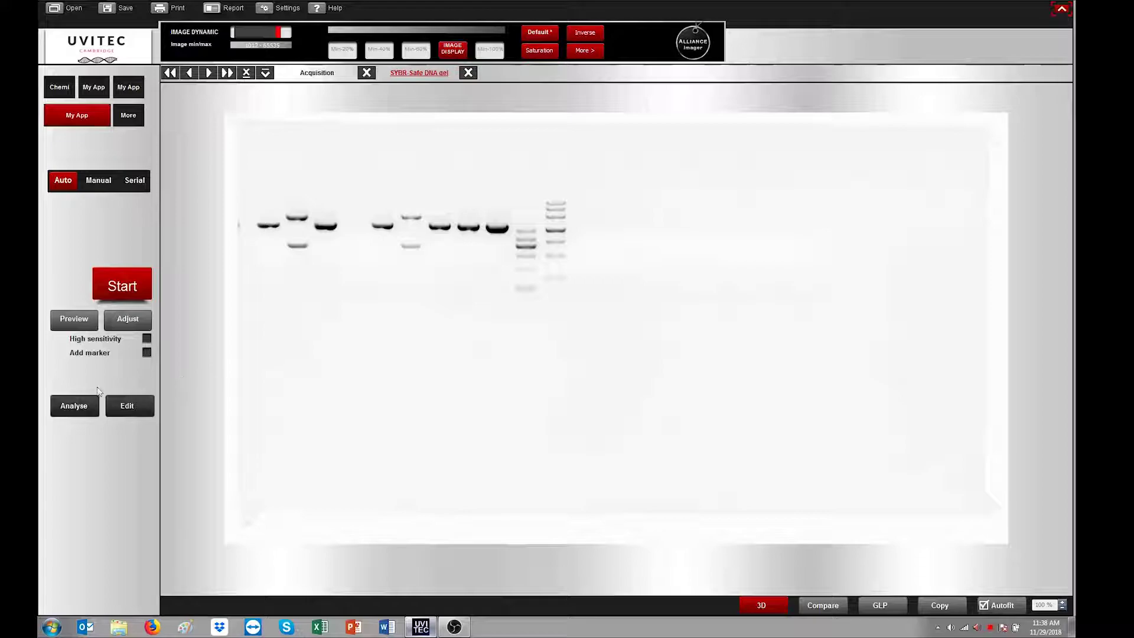
Send the acquired gel image to UVIBandMax for analysis and start a Molecular weight analysis.
click(78, 411)
click(74, 460)
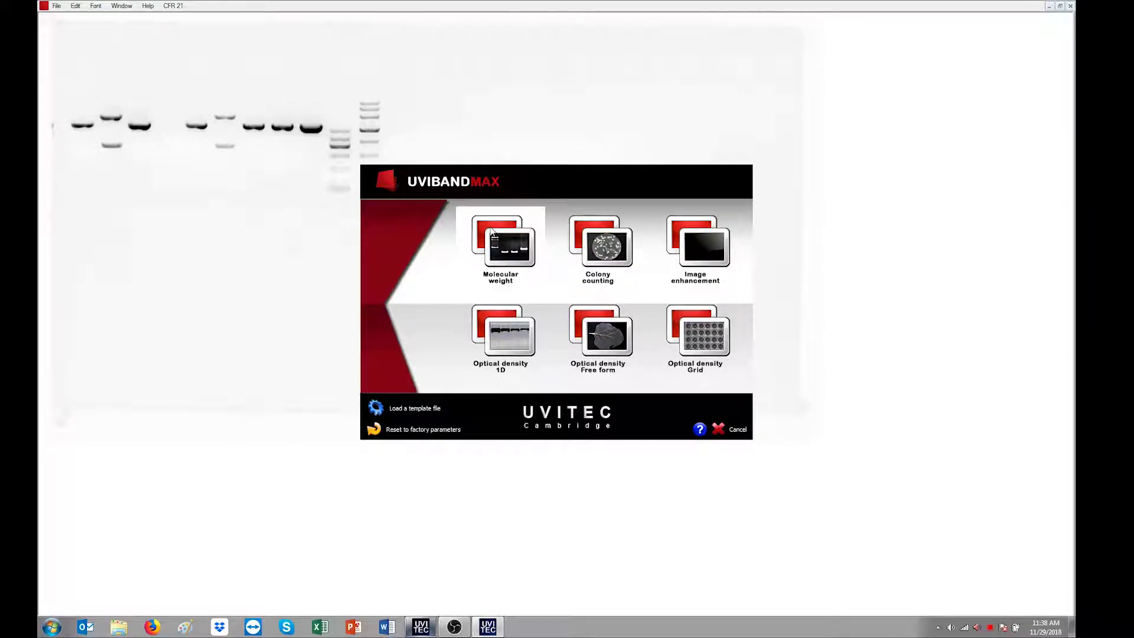
click(492, 232)
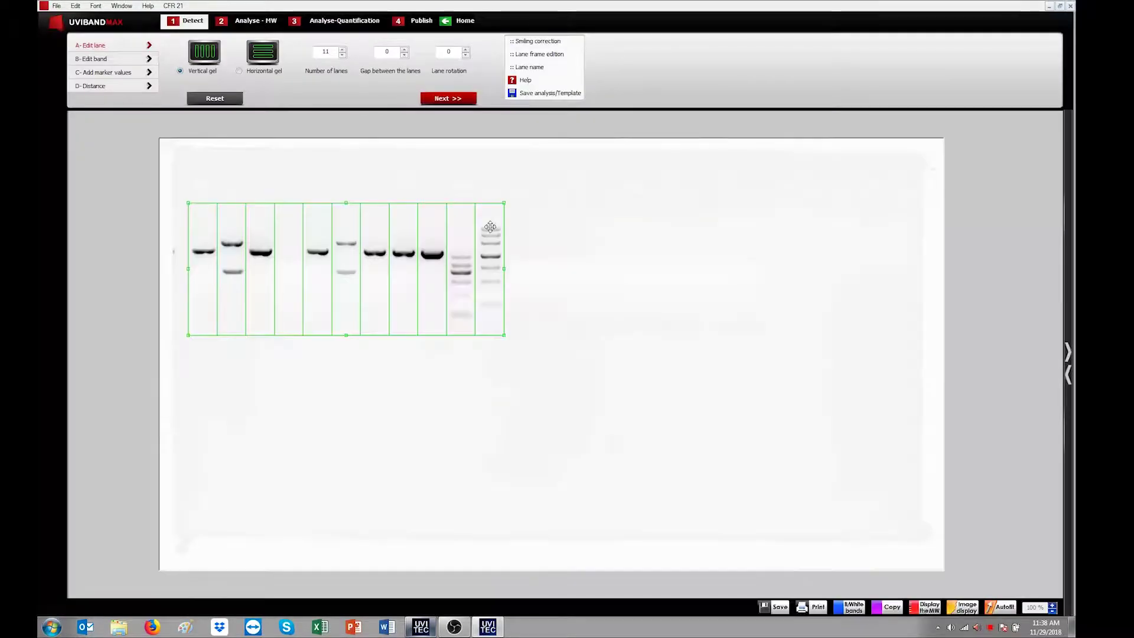
Position the 11-lane detection frame so each column encloses one gel lane.
mouse_move(244, 303)
mouse_down()
mouse_move(273, 259)
mouse_move(228, 271)
mouse_move(231, 296)
mouse_up()
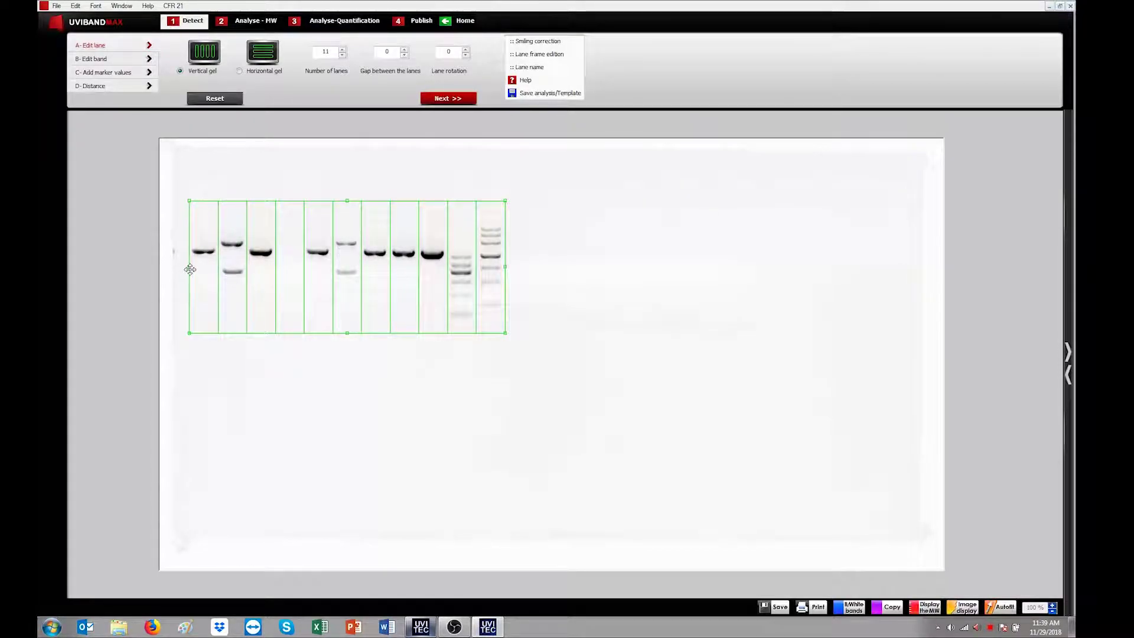
mouse_move(188, 268)
mouse_down()
mouse_move(362, 269)
mouse_move(189, 267)
mouse_up()
Try a higher number of lanes in the frame and return it to 11.
click(342, 50)
click(342, 49)
click(342, 49)
click(341, 56)
click(341, 56)
click(342, 56)
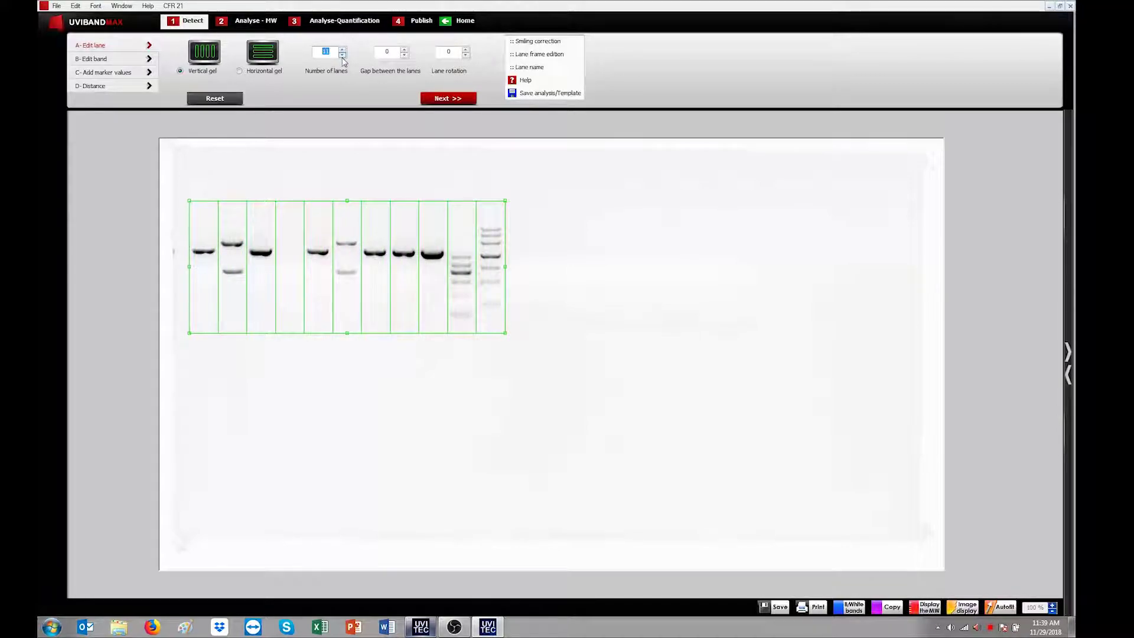
Try a larger gap between the lanes and return it to 0.
click(404, 50)
click(404, 50)
click(404, 50)
click(404, 55)
click(404, 54)
click(404, 55)
Try a lane rotation on the detection frame and return it to 0.
click(466, 50)
click(466, 49)
click(466, 50)
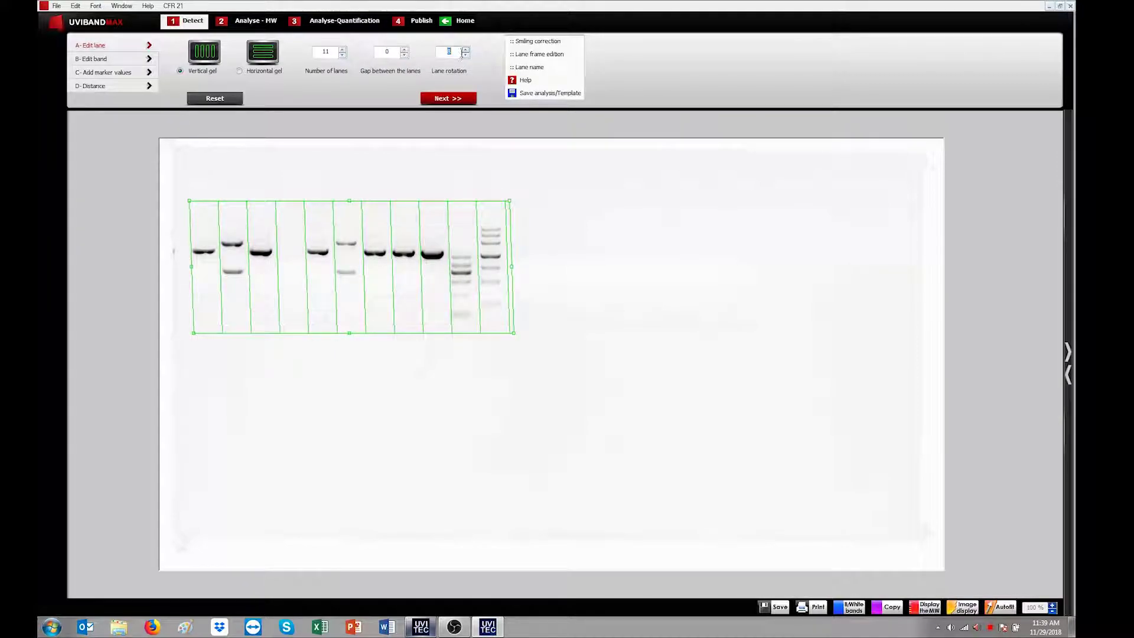
click(466, 55)
click(466, 55)
click(466, 55)
click(466, 56)
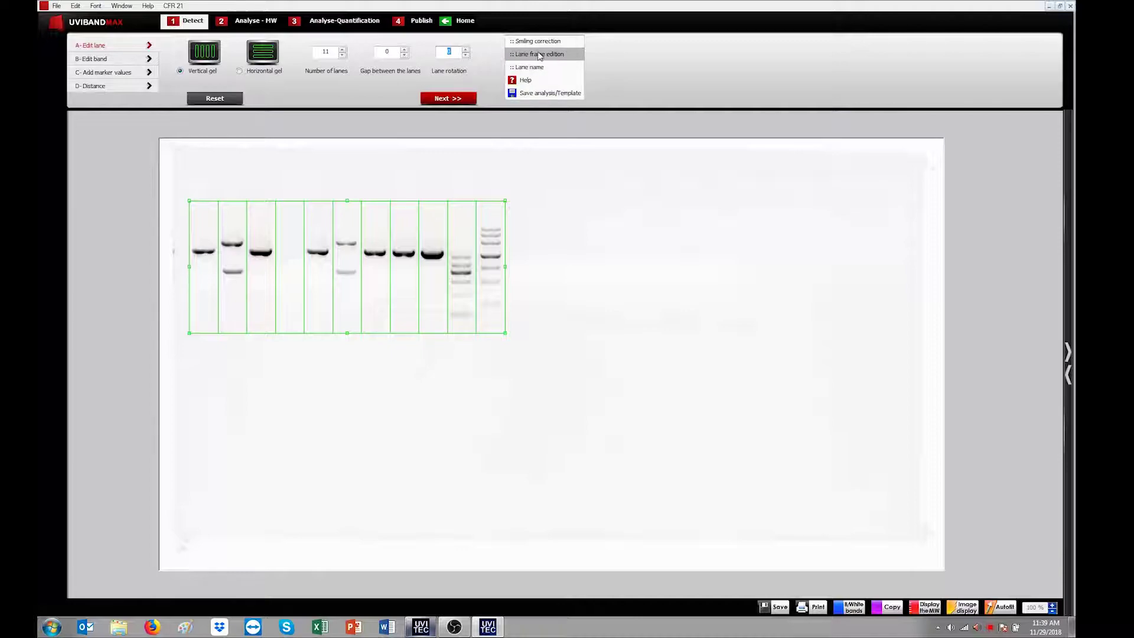
Accept the lane frame to detect the bands, and enlarge the profile area to show the profiles of lanes H to K.
click(443, 99)
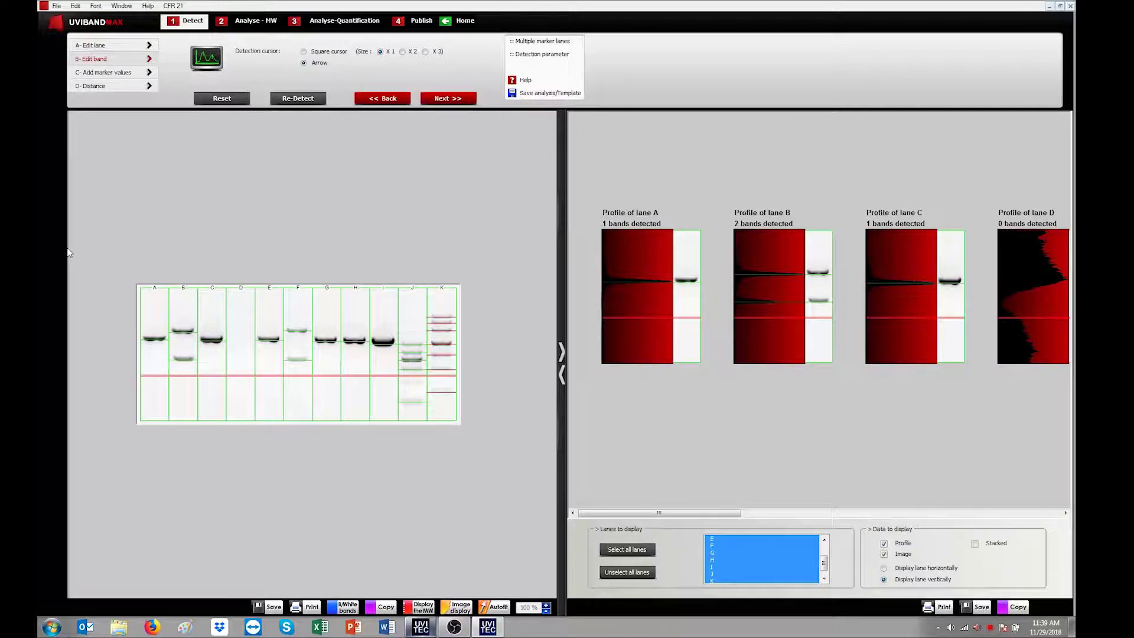
drag(560, 348, 490, 371)
drag(538, 514, 860, 517)
click(596, 234)
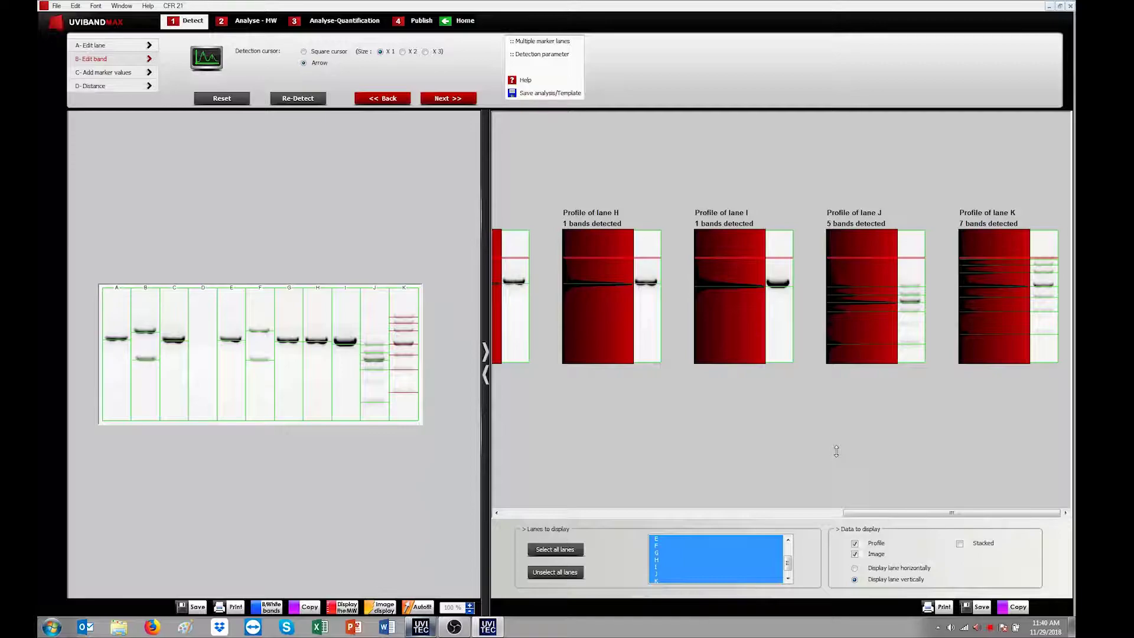
Add the undetected faint band in lane J between its two lowest detected bands.
drag(827, 349, 830, 329)
drag(444, 419, 442, 396)
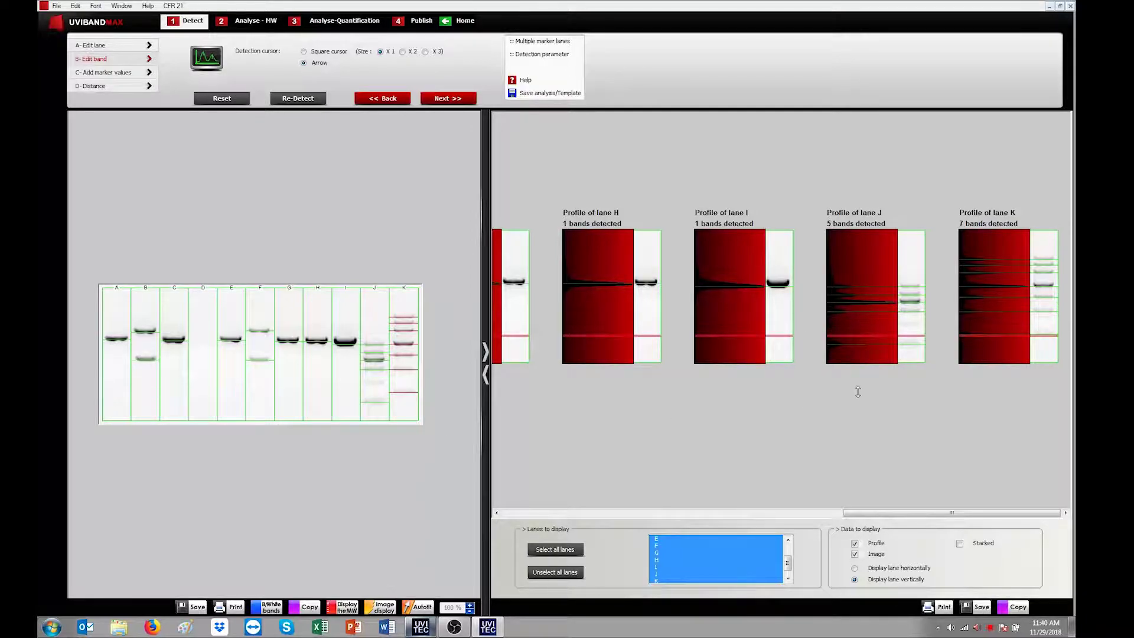
drag(839, 380, 844, 358)
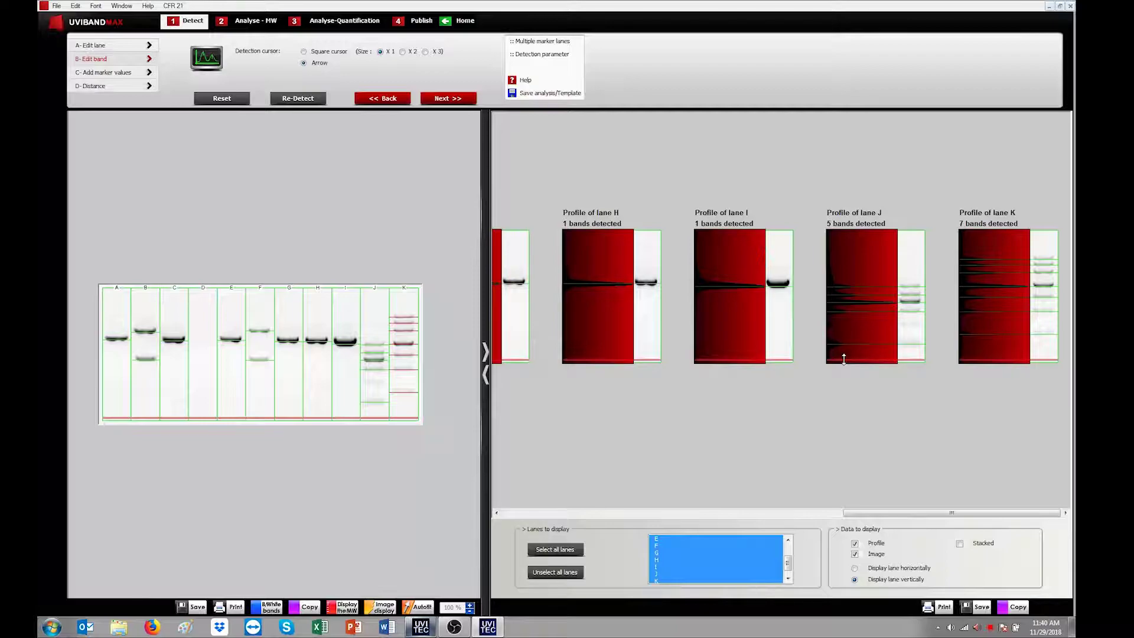
mouse_move(844, 359)
mouse_down()
mouse_move(844, 324)
mouse_move(835, 392)
mouse_up()
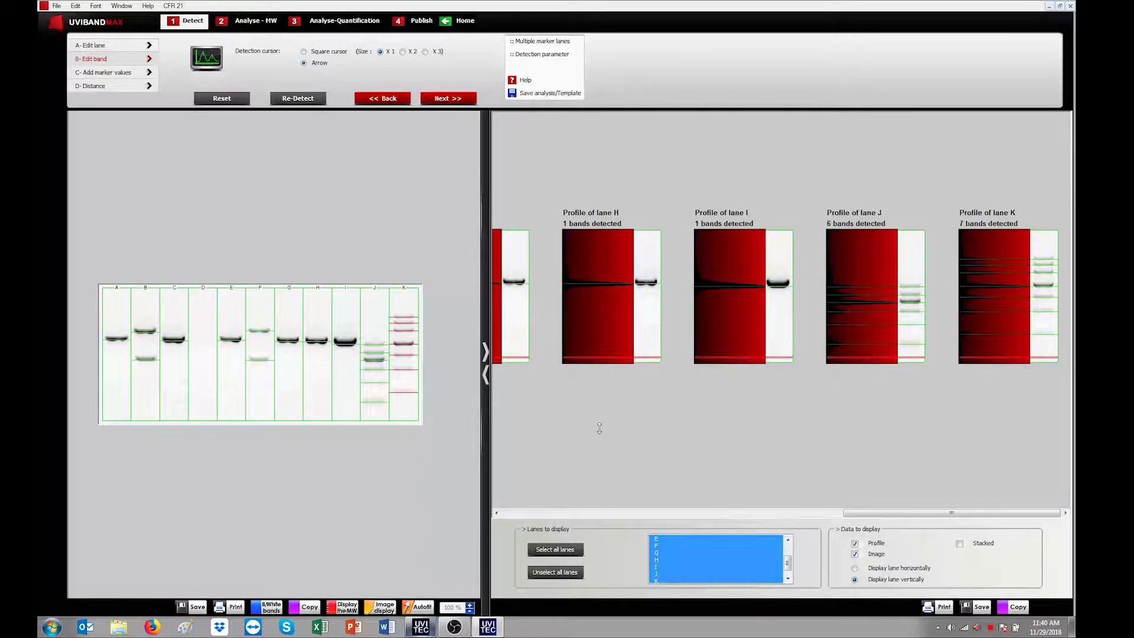
Accept the bands, keep lane K as the marker's lane, and load the marker file DNA marker test.Mk.
click(444, 98)
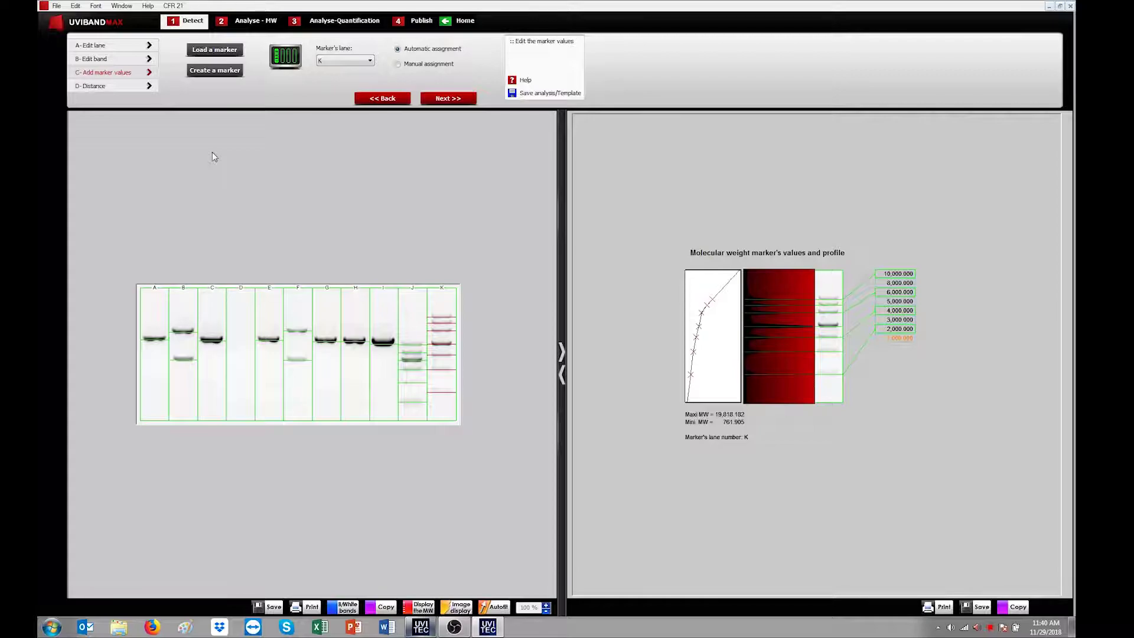
click(337, 61)
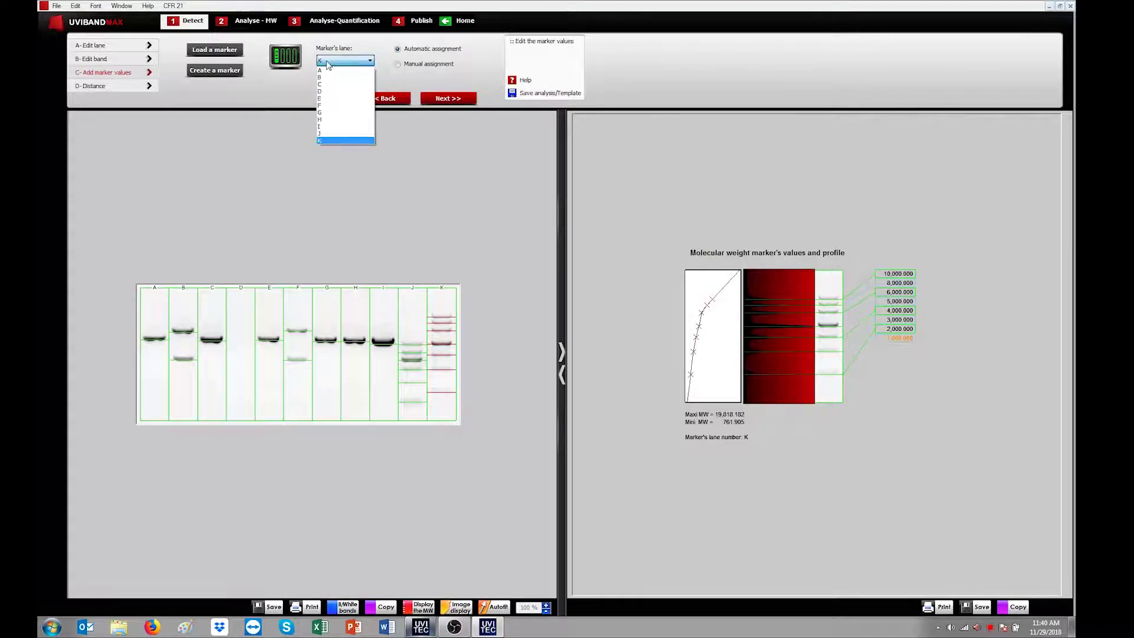
click(341, 141)
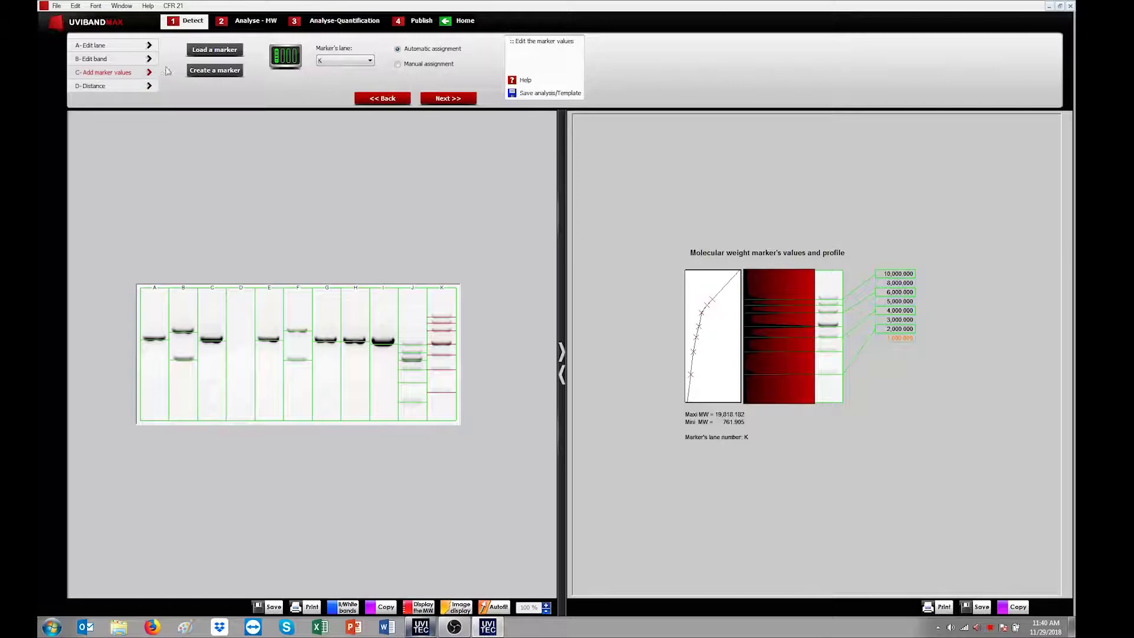
click(206, 50)
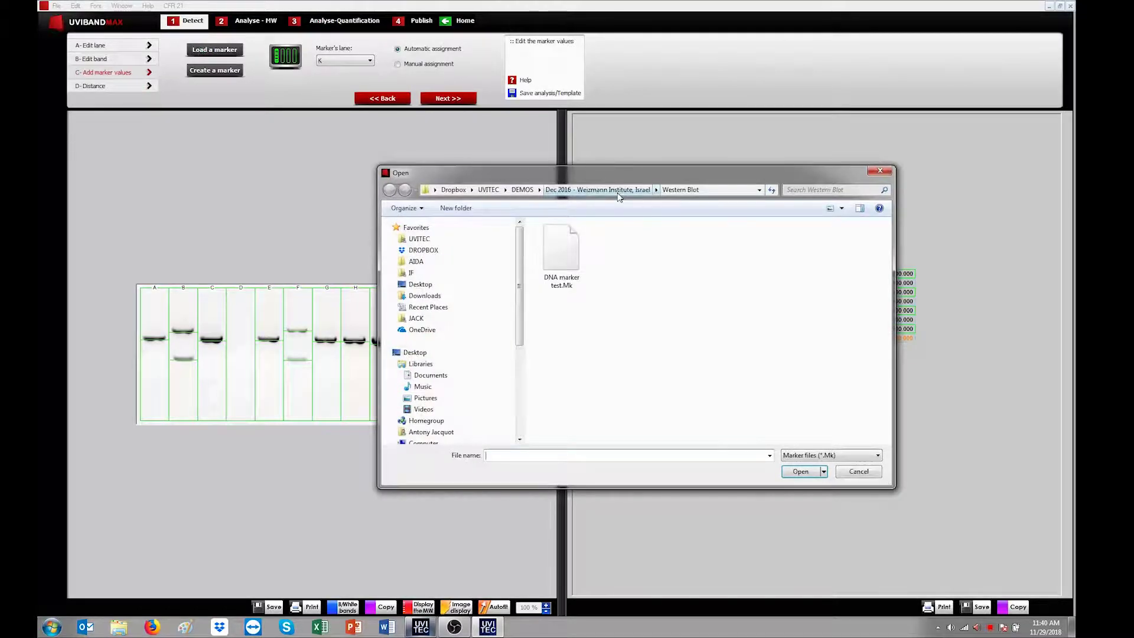
click(576, 259)
click(798, 471)
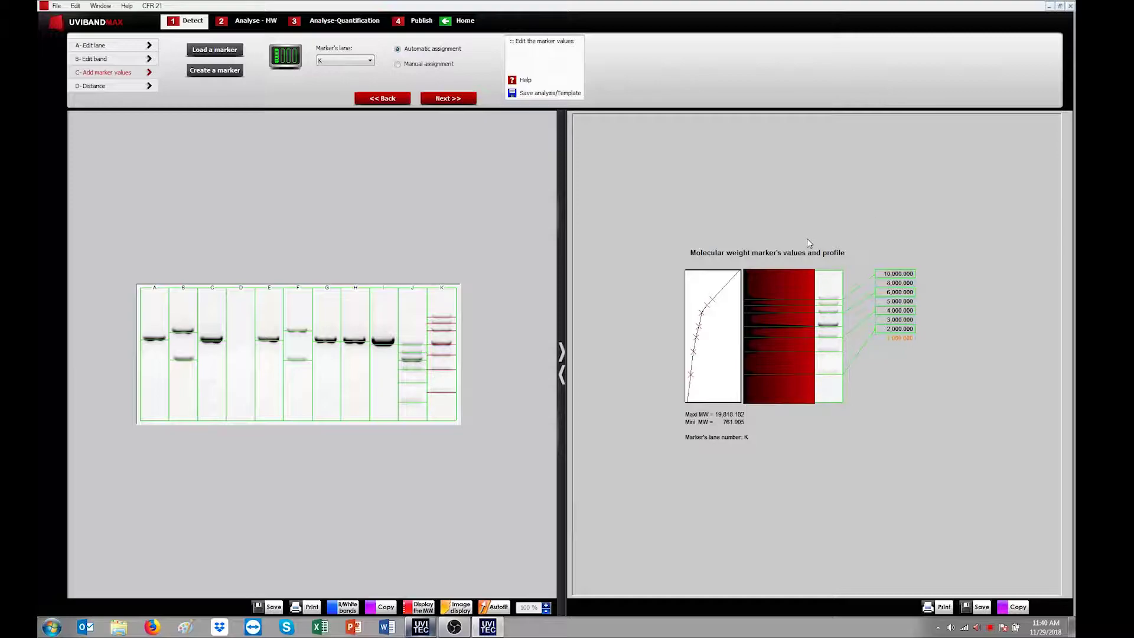
Show the molecular weight results in base pairs and enlarge the table area.
click(451, 98)
drag(560, 193, 485, 197)
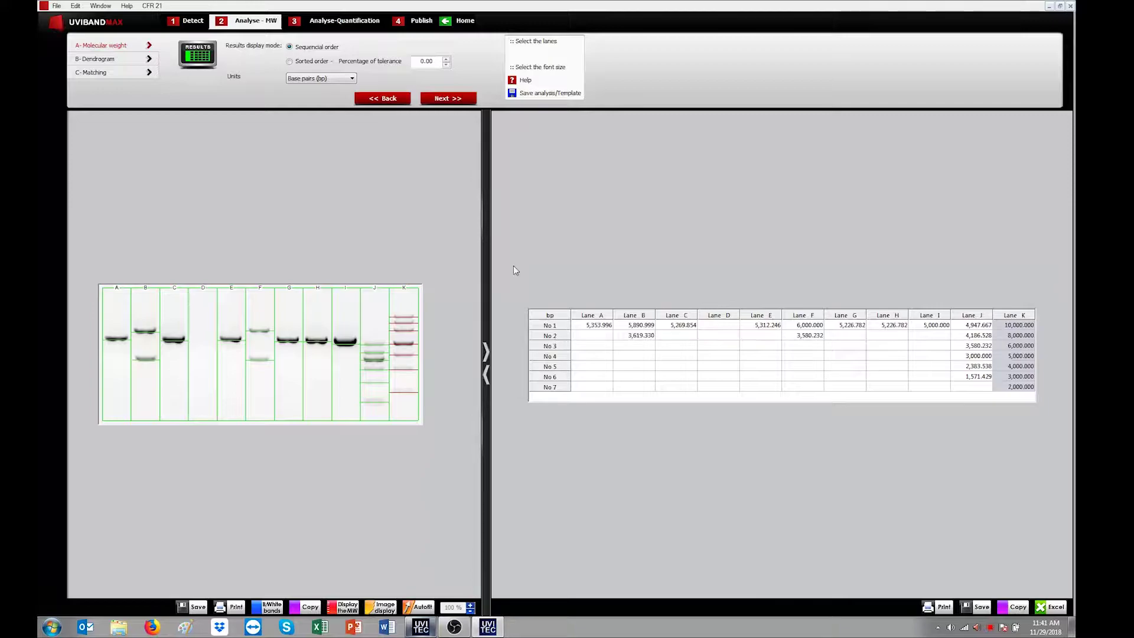
In the quantification stage, adjust the linear background line at the base of lane G's profile and apply the subtraction to all lanes.
click(331, 27)
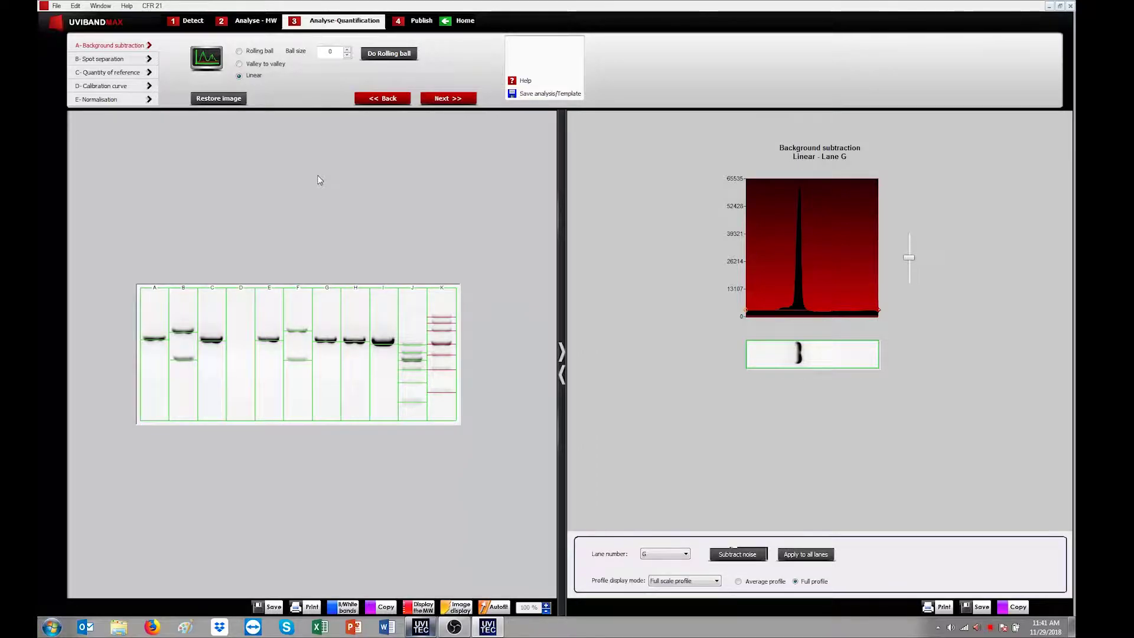
mouse_move(799, 308)
mouse_move(798, 307)
mouse_down()
mouse_move(798, 289)
mouse_move(799, 312)
mouse_up()
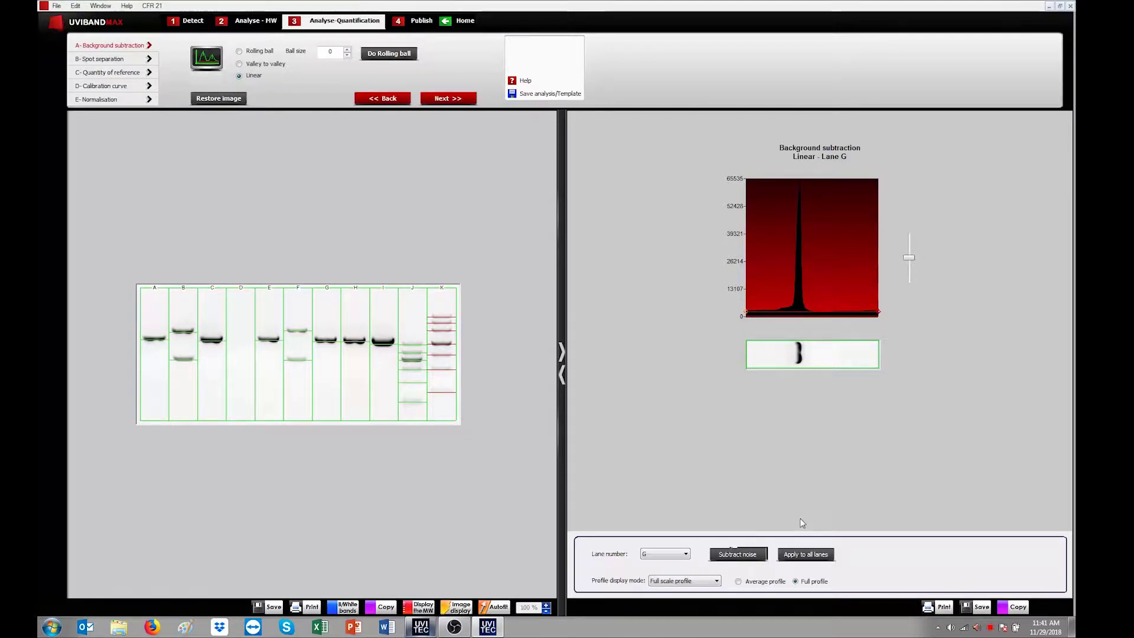
click(803, 555)
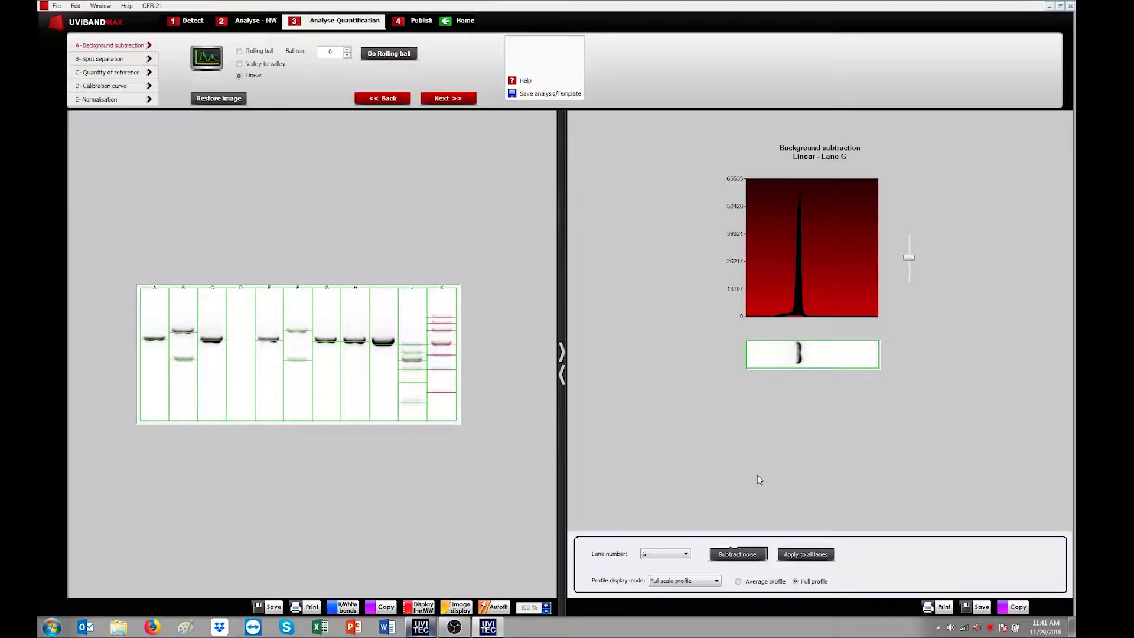
Check the spot separation of lane K, and adjust the left boundary of the band in lane A.
click(446, 98)
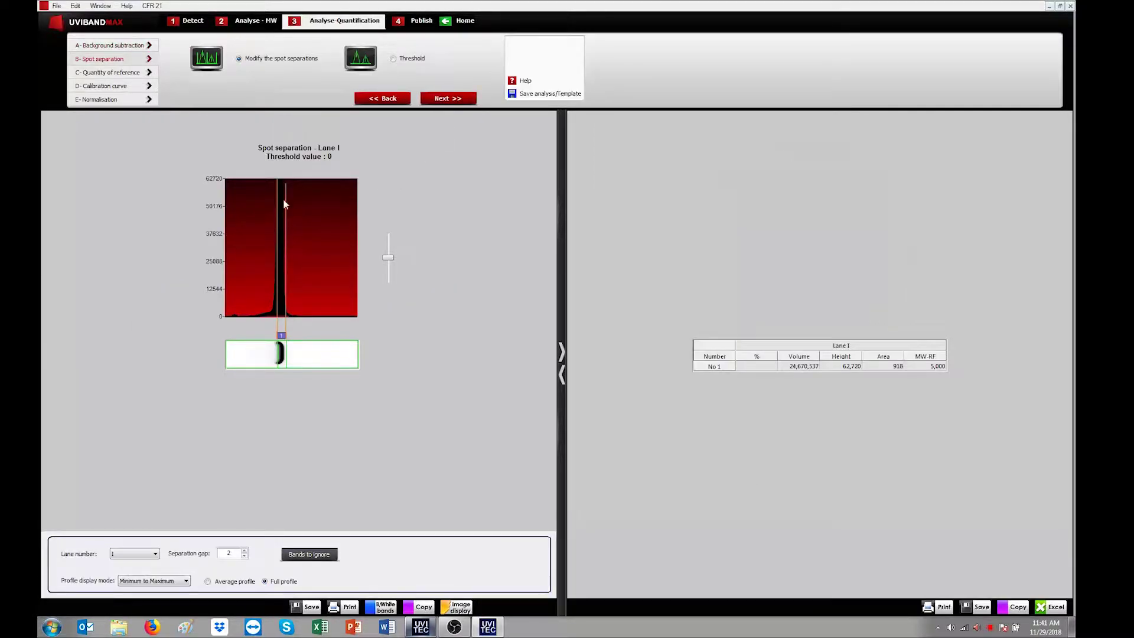
click(135, 555)
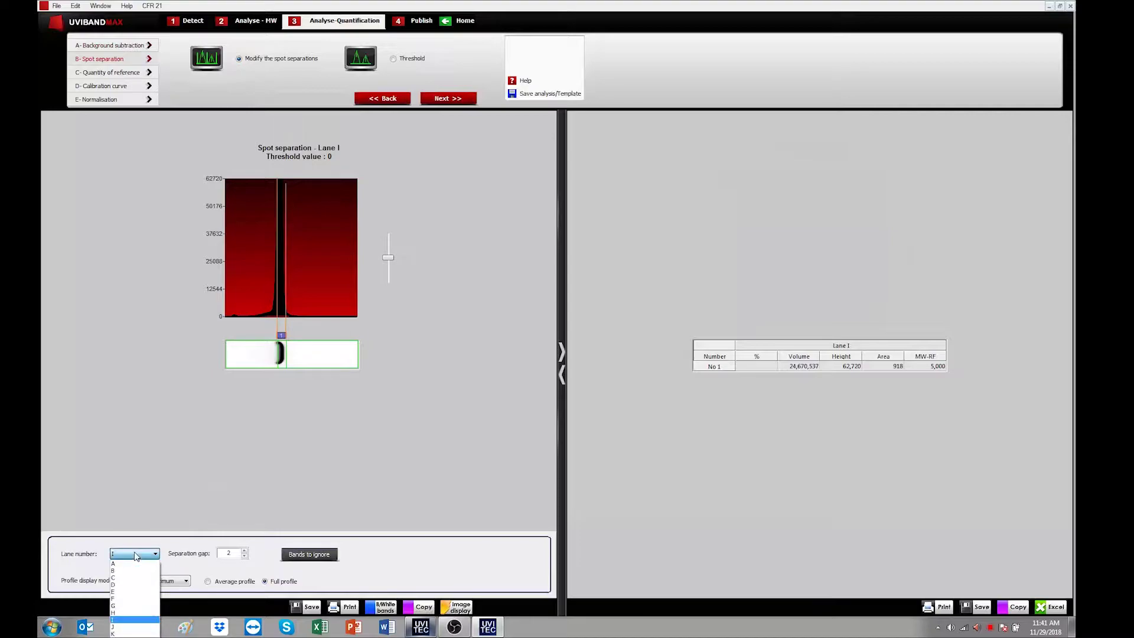
click(134, 633)
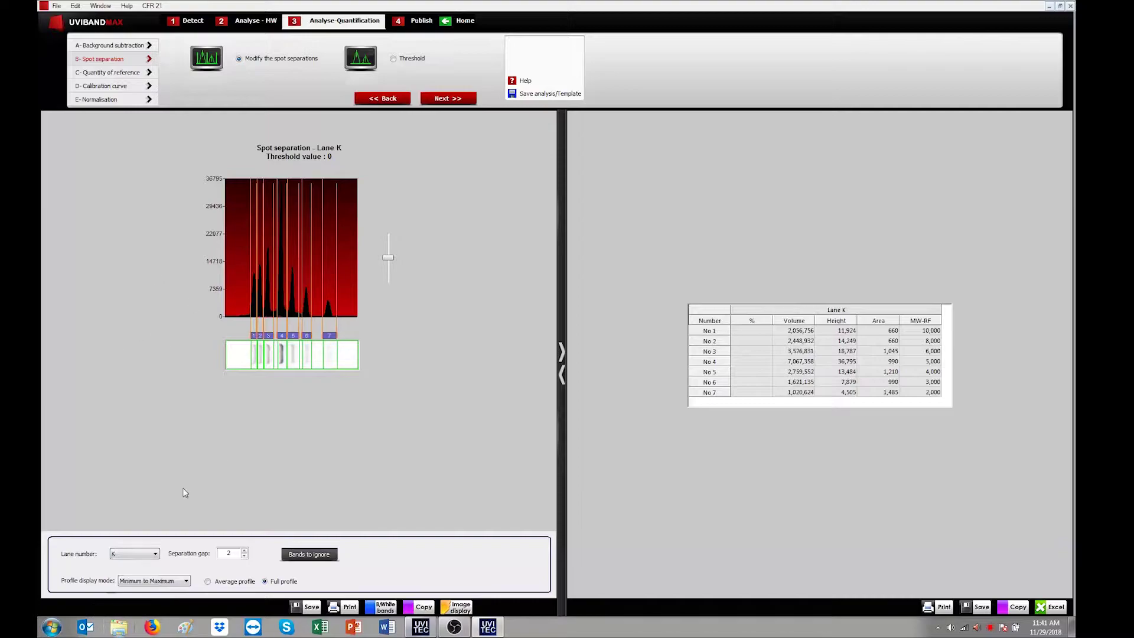
click(136, 556)
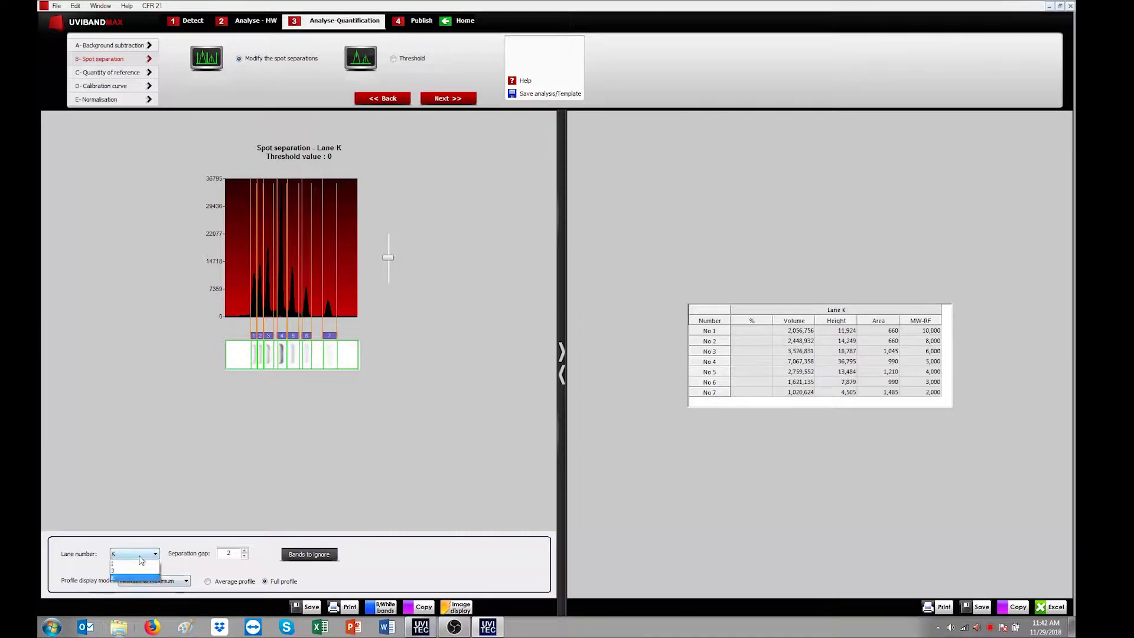
click(126, 564)
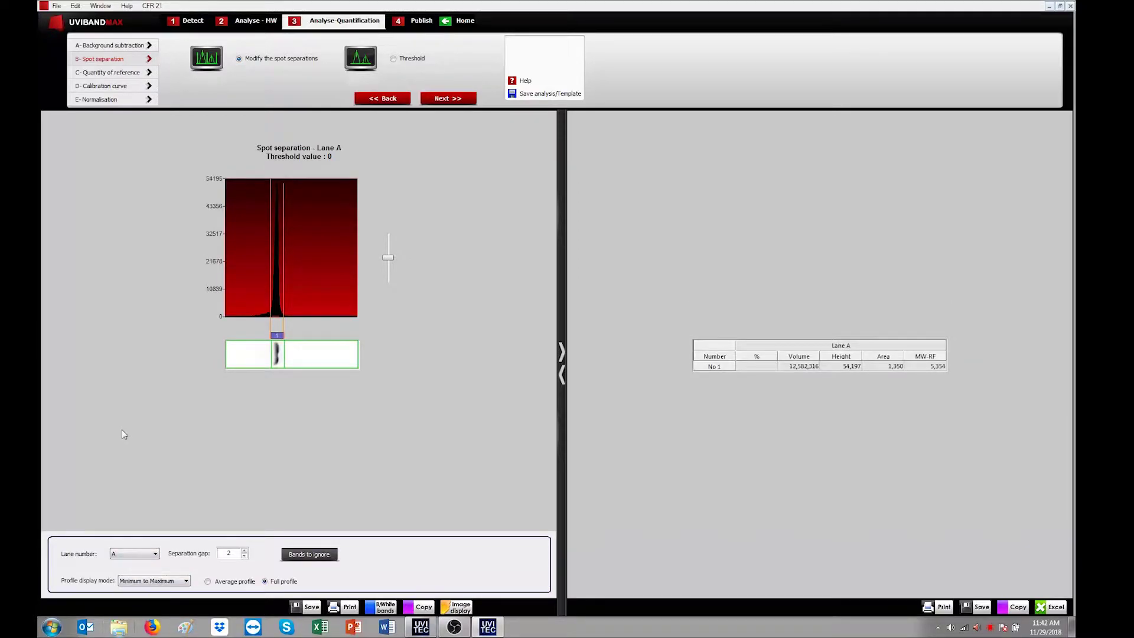
mouse_move(271, 205)
mouse_down()
mouse_move(244, 206)
mouse_move(271, 207)
mouse_up()
Proceed to the quantity of reference results, enlarge the table area, and hide the Area and Height values.
click(448, 99)
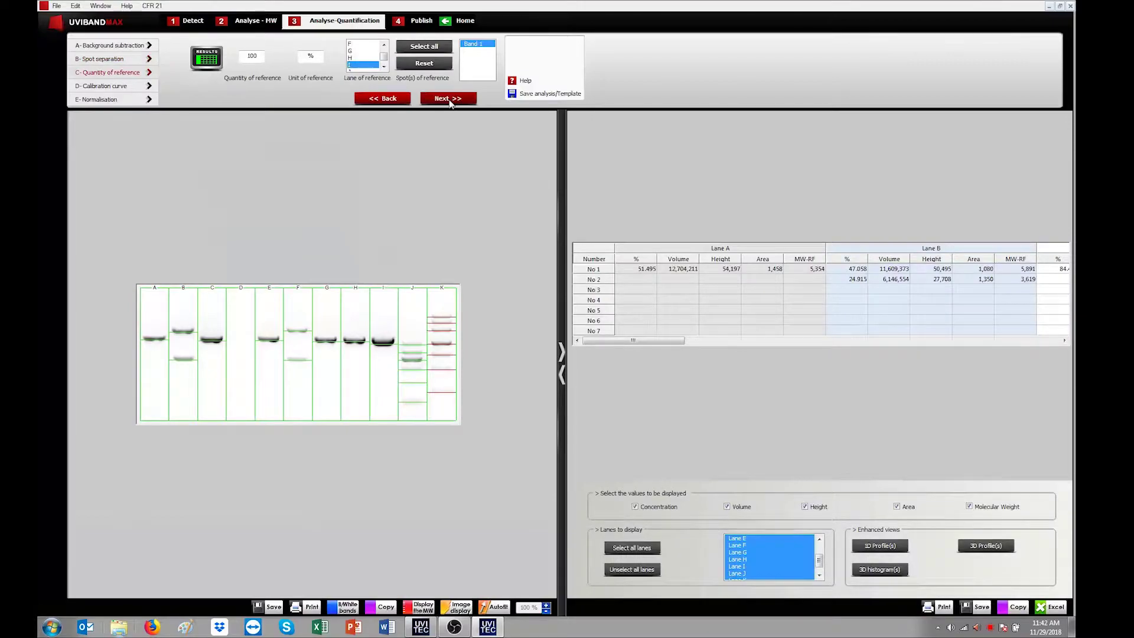
drag(561, 201, 498, 225)
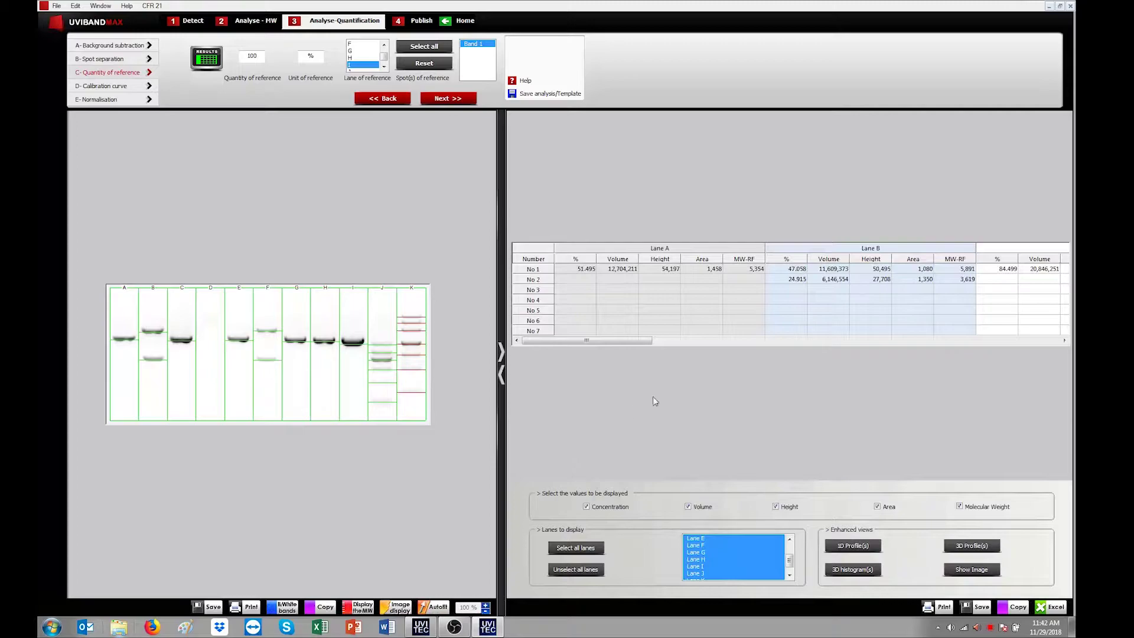
click(877, 507)
click(787, 508)
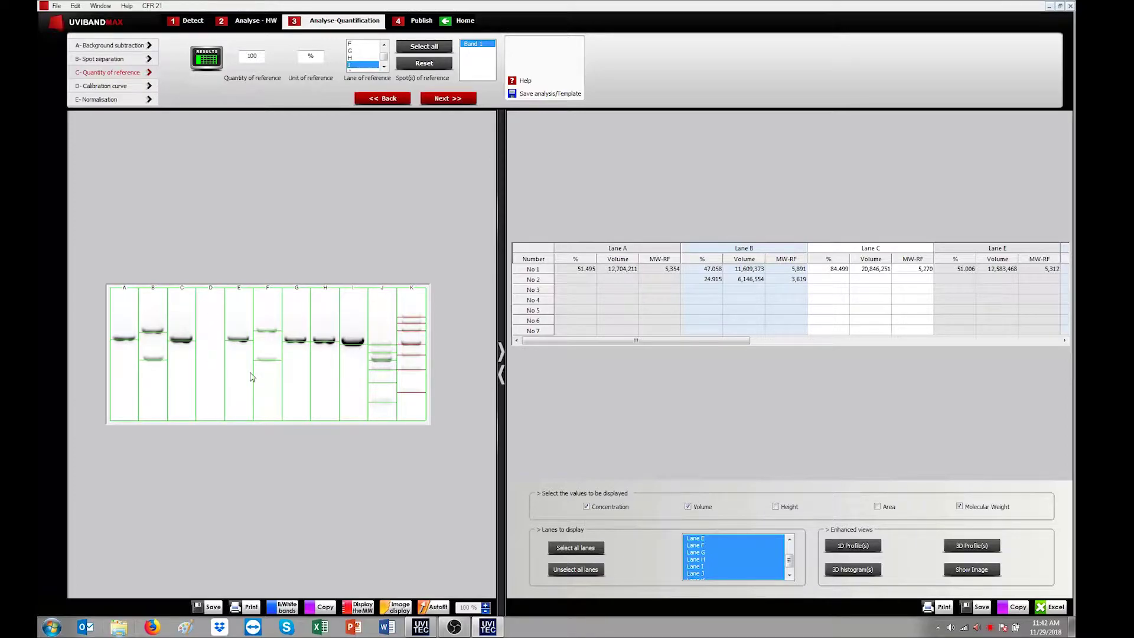
Exclude lane J from the lanes displayed in the quantification table.
scroll(768, 558, up, 2)
click(695, 560)
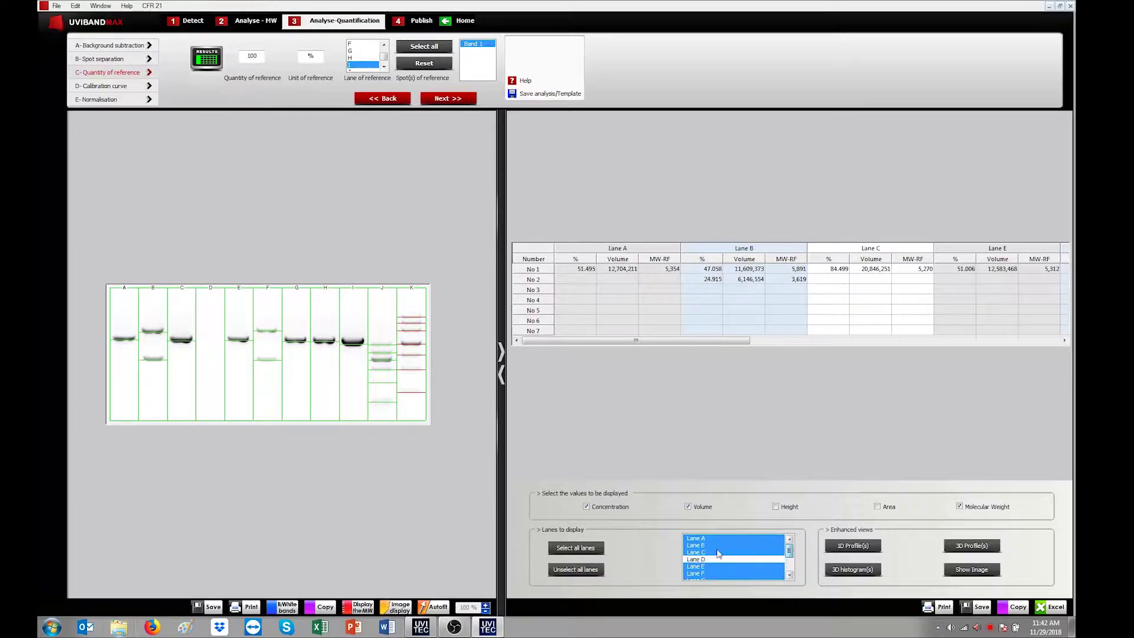
click(710, 567)
click(712, 567)
scroll(768, 558, down, 2)
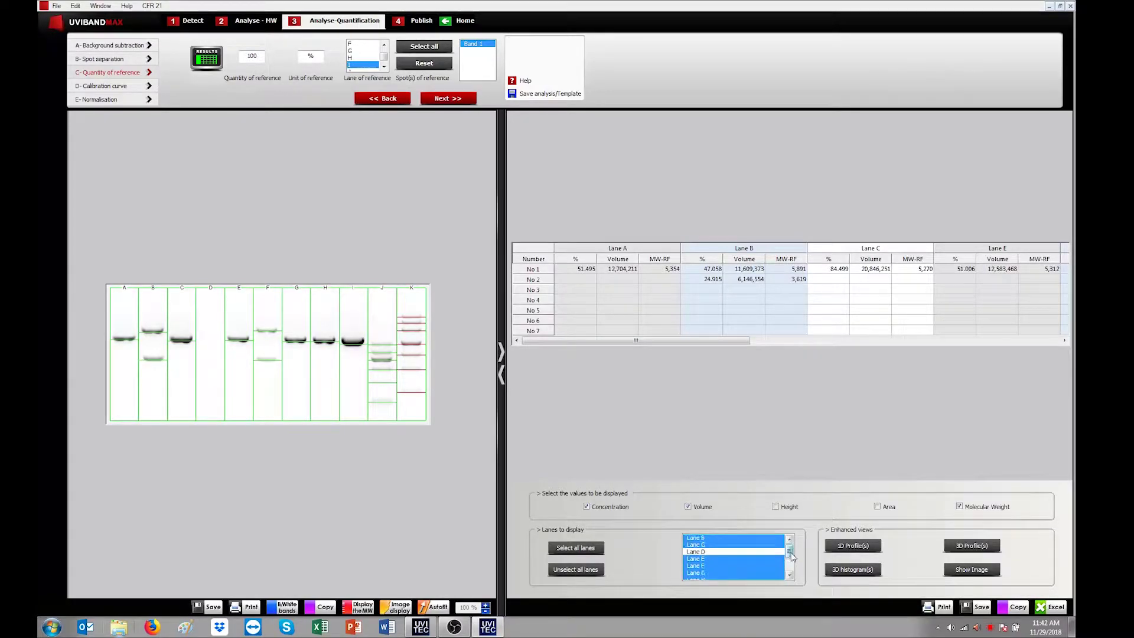
click(766, 567)
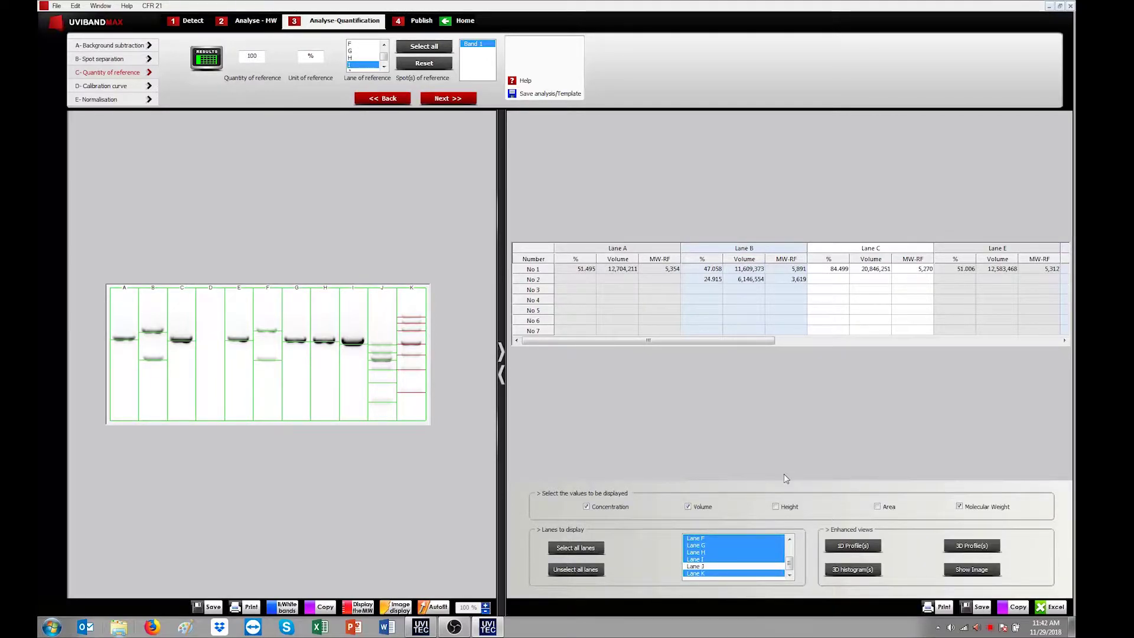
View the 1D profiles, 3D histogram and 3D profile of the displayed lanes, and close all three views.
click(849, 547)
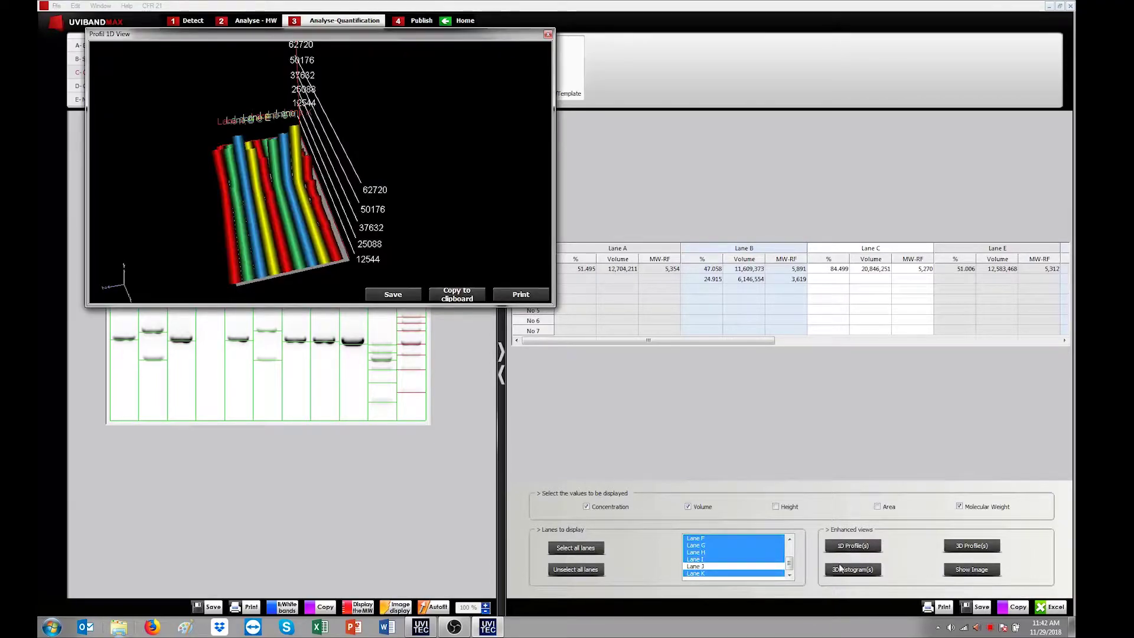
click(844, 570)
click(971, 544)
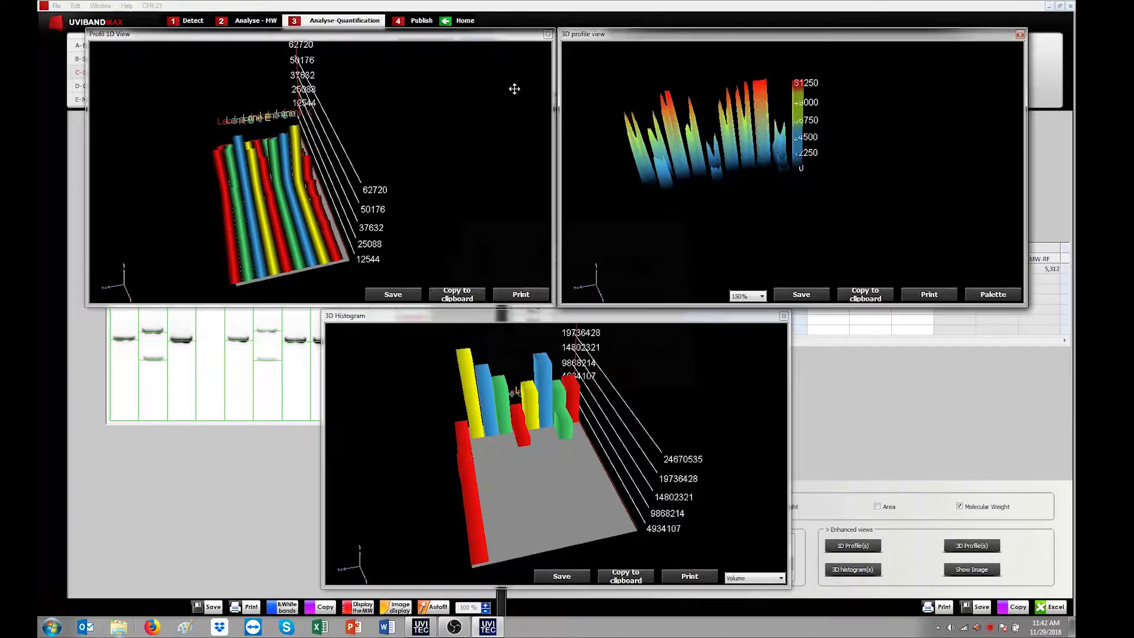
click(548, 34)
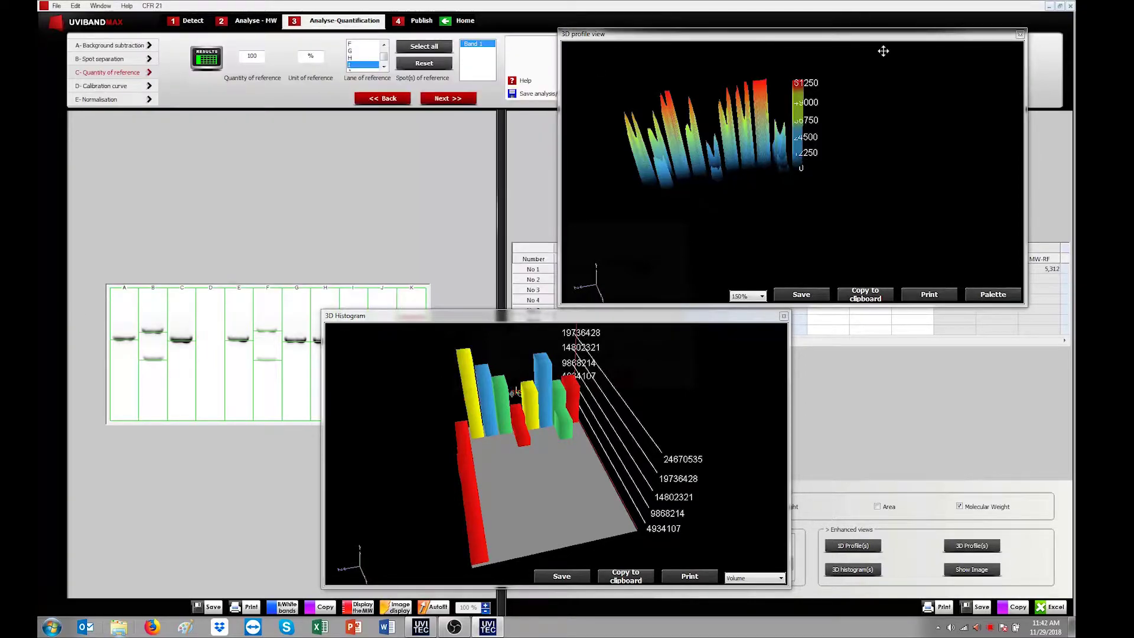
click(1019, 35)
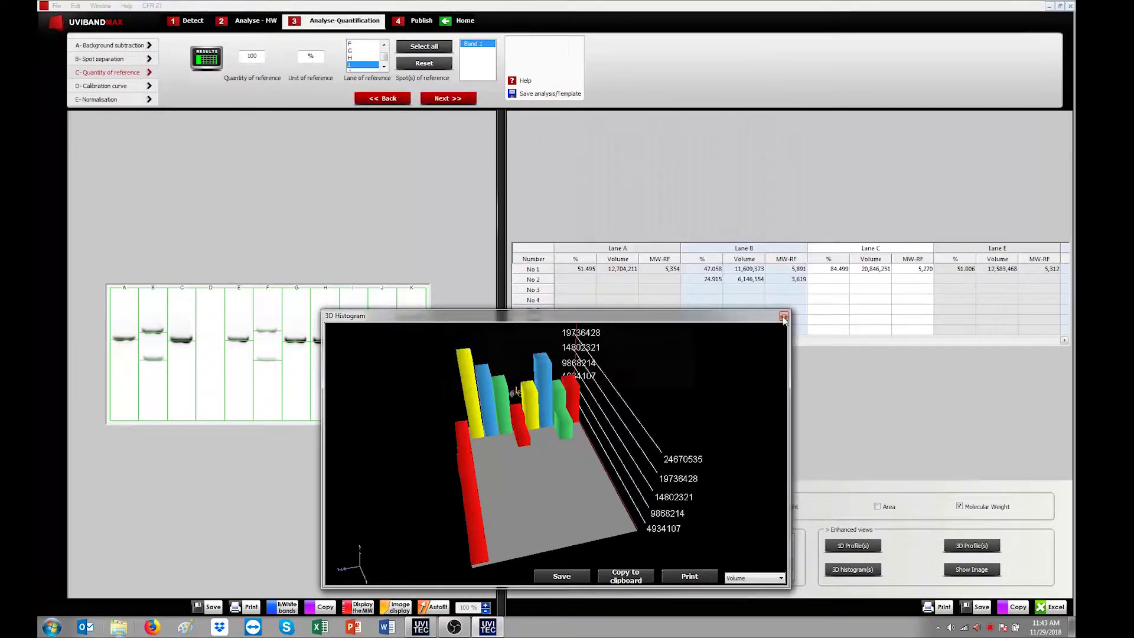
click(784, 316)
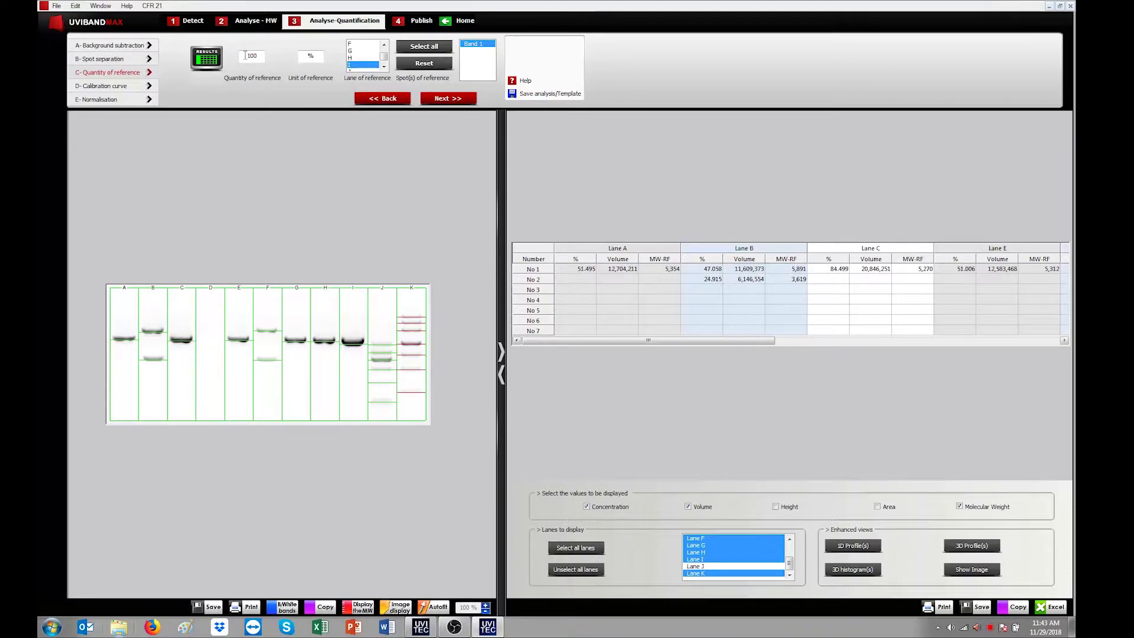
Keep Band 1 of lane I as the reference spot, export the quantification table to Excel, and close the exported workbook.
click(481, 45)
click(484, 47)
click(1045, 608)
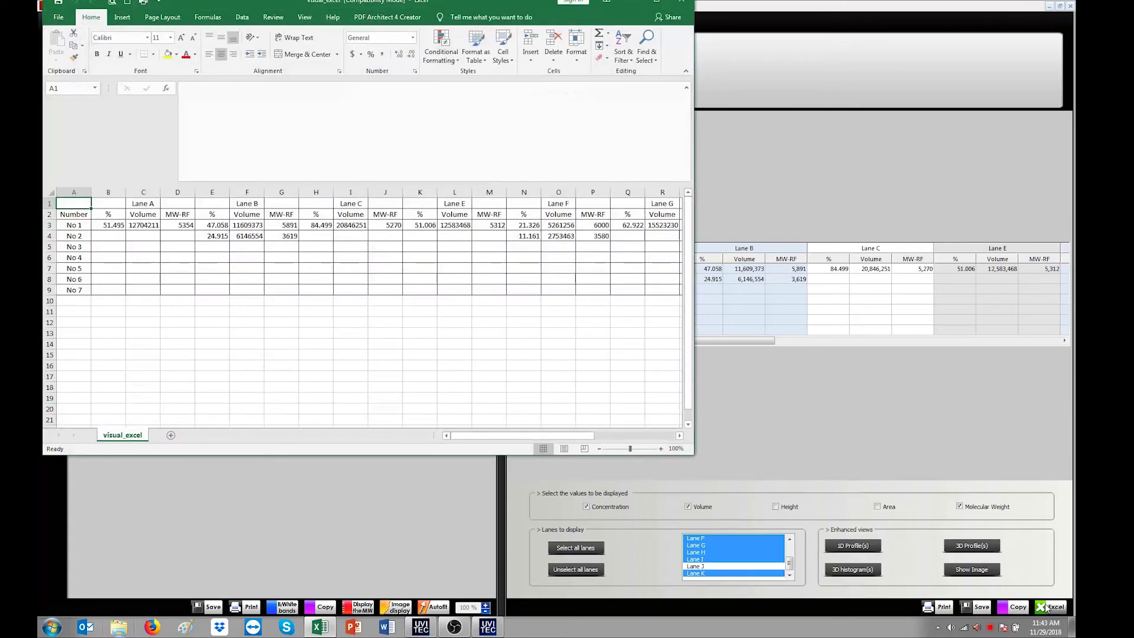
click(693, 5)
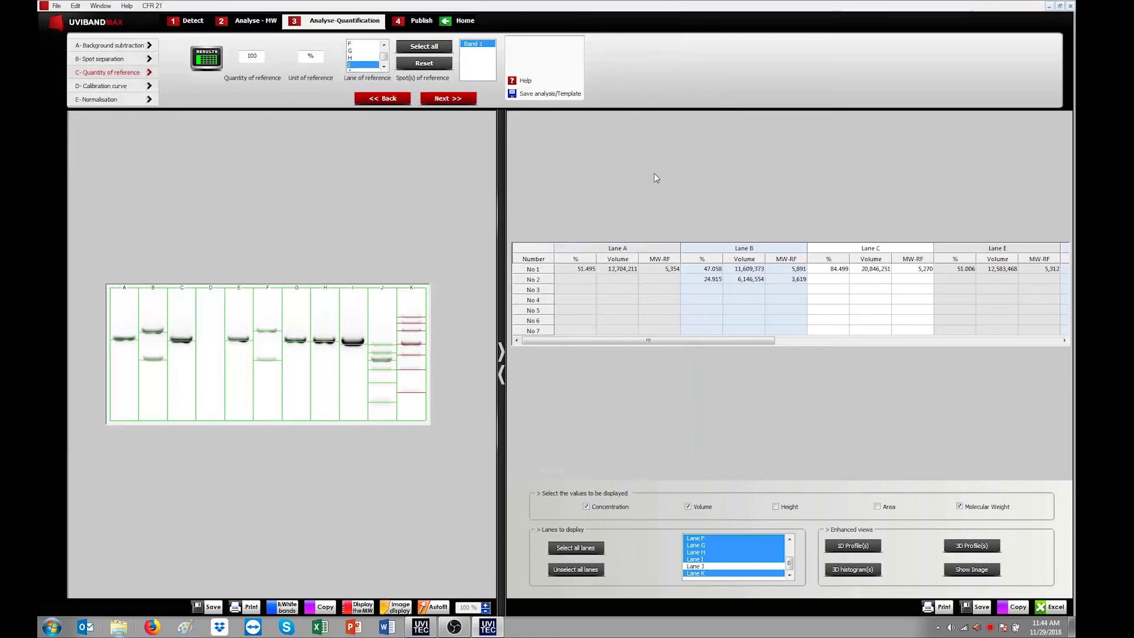